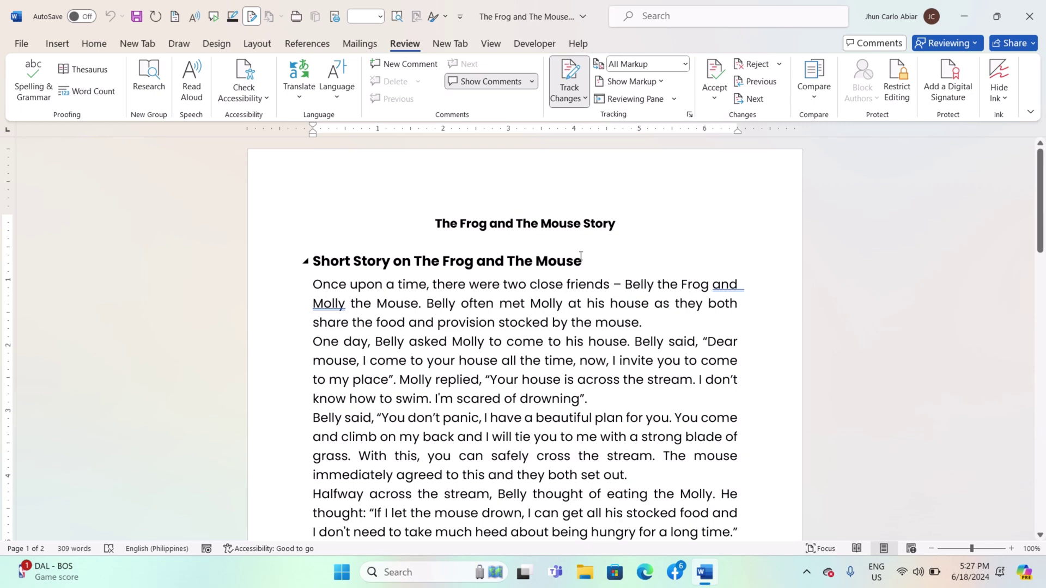
Step: Switch Track Changes on for everyone in the Frog and Mouse story, checking its options list
{"action": "left_click", "coordinate": [98, 46]}
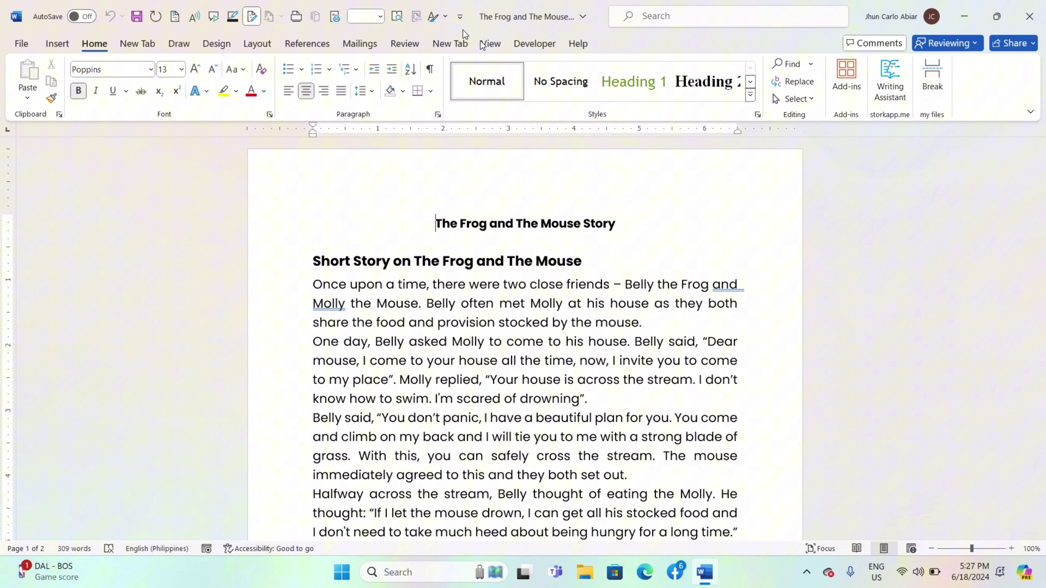
{"action": "left_click", "coordinate": [408, 44]}
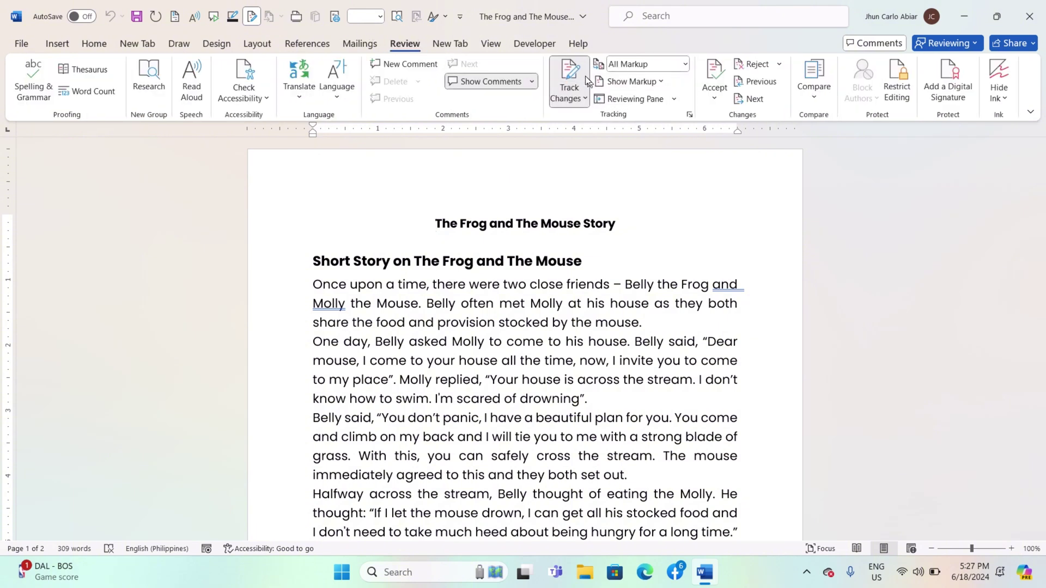
{"action": "left_click", "coordinate": [572, 91]}
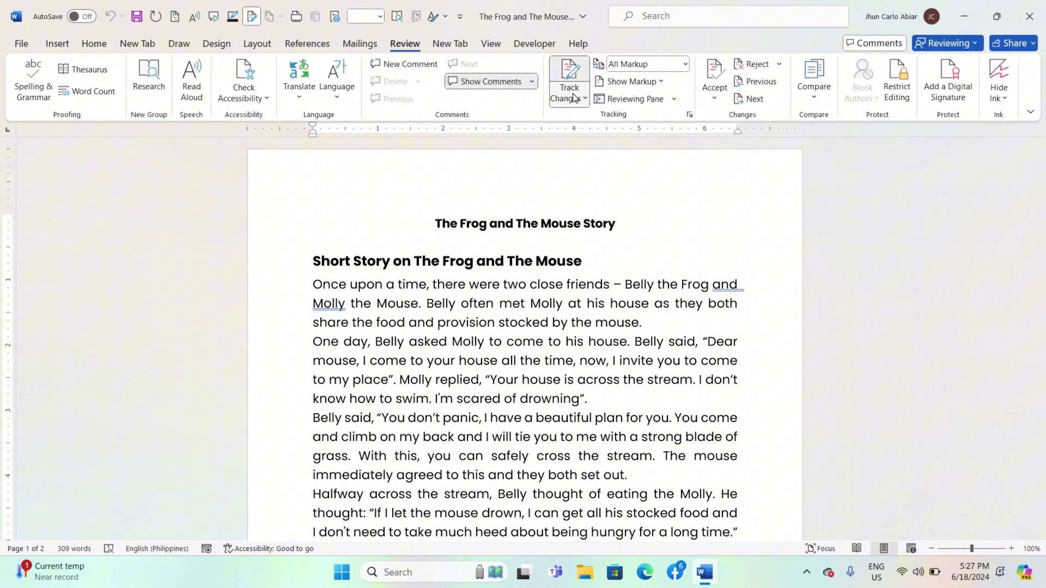
{"action": "left_click", "coordinate": [586, 98]}
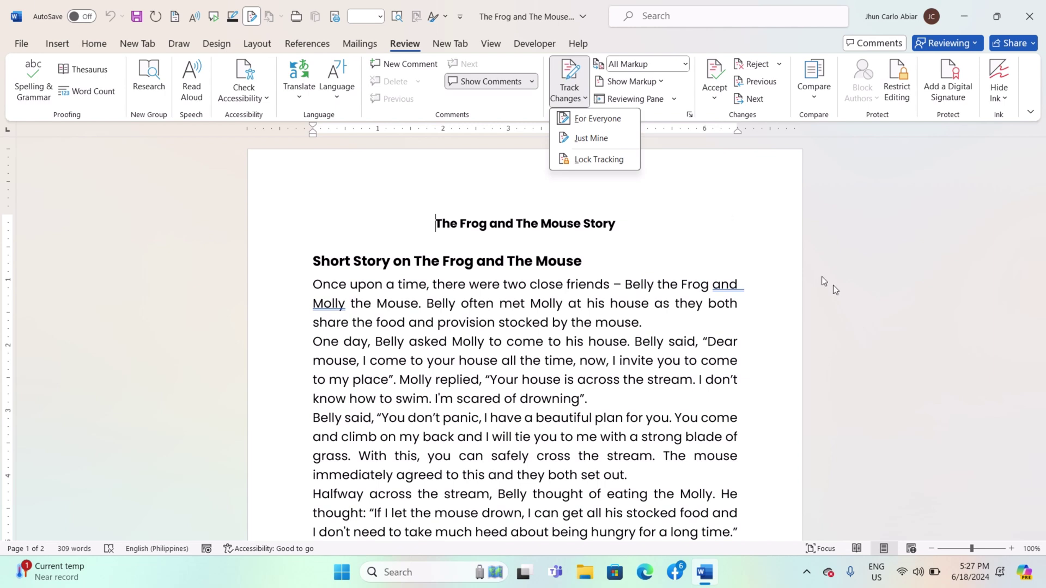
{"action": "left_click", "coordinate": [699, 188]}
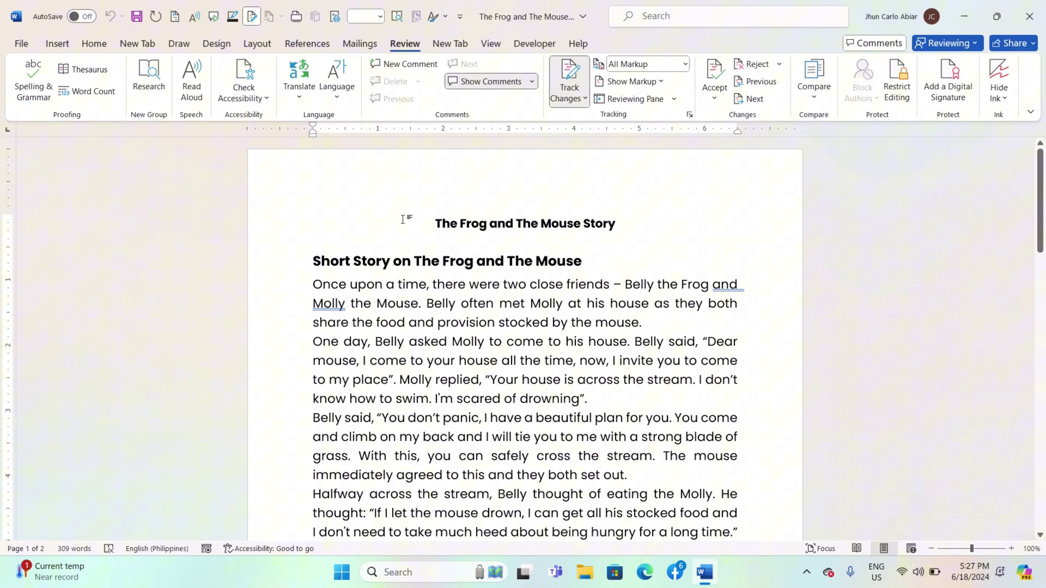
{"action": "left_click", "coordinate": [19, 43]}
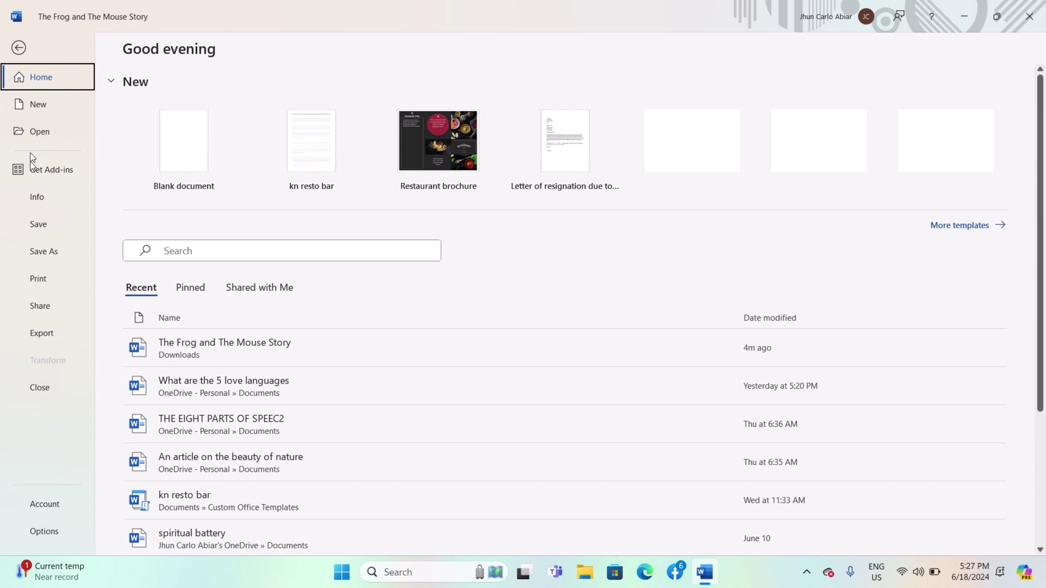
{"action": "left_click", "coordinate": [56, 251]}
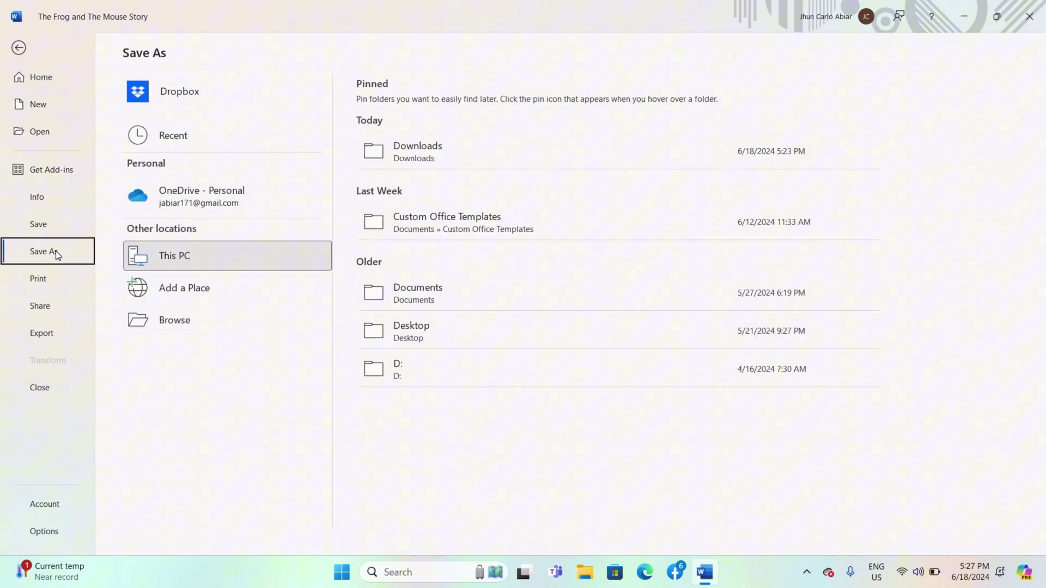
{"action": "left_click", "coordinate": [202, 262]}
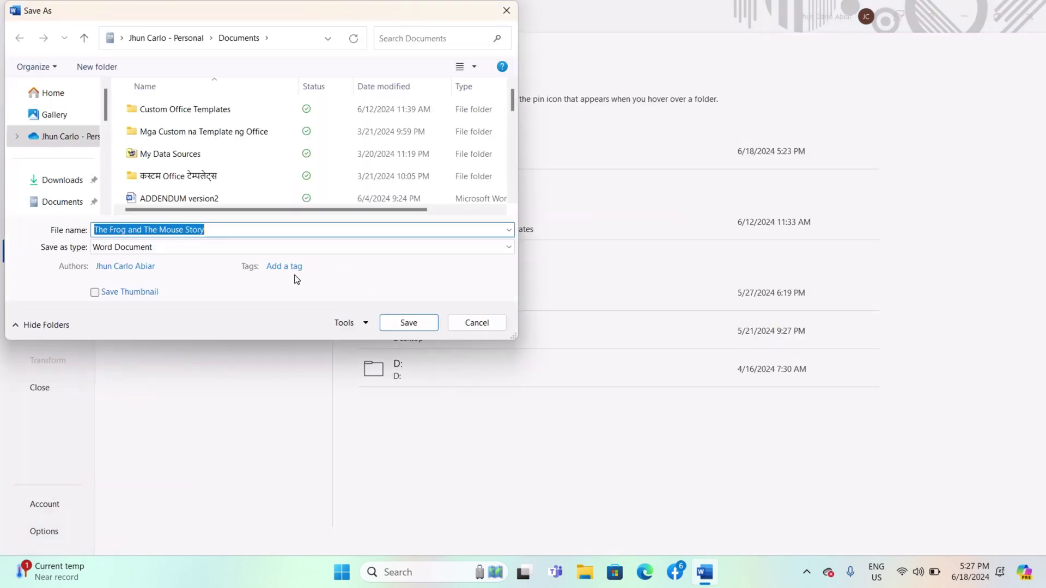
{"action": "left_click", "coordinate": [285, 230]}
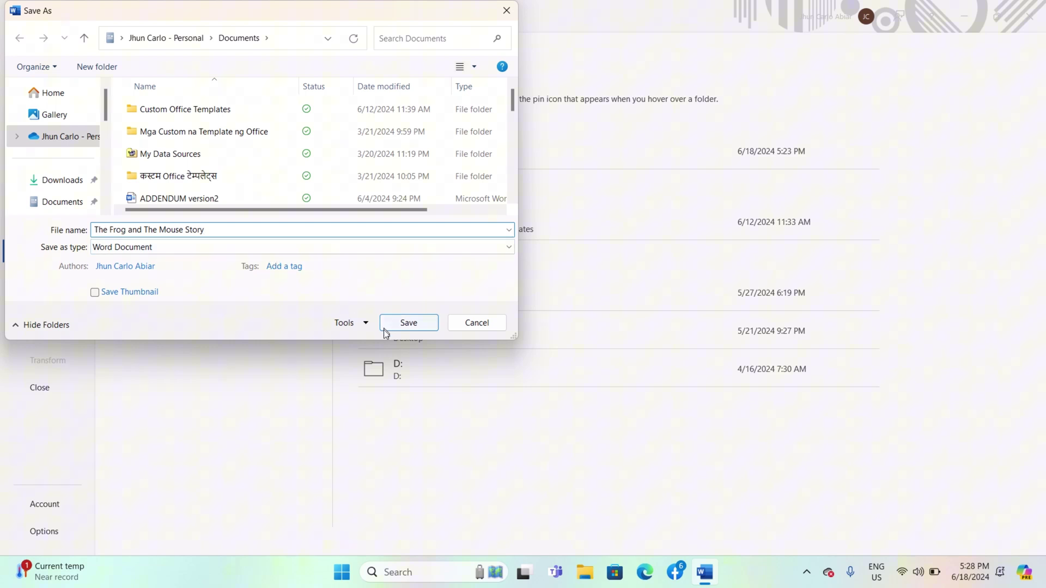
{"action": "left_click", "coordinate": [476, 324]}
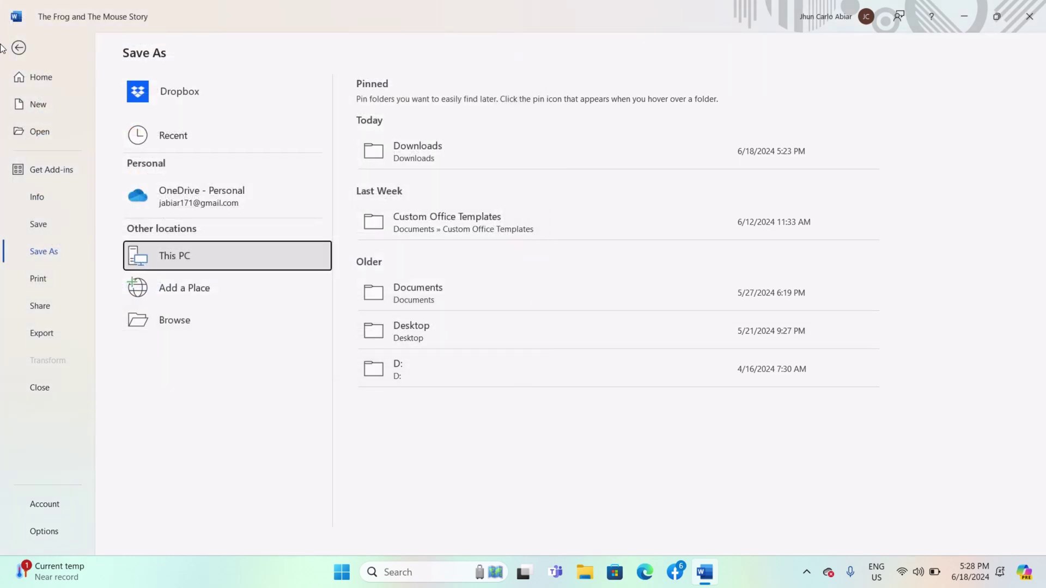
{"action": "left_click", "coordinate": [18, 48]}
Step: Review the Frog and Mouse story's Info page and its Properties options
{"action": "left_click", "coordinate": [18, 40]}
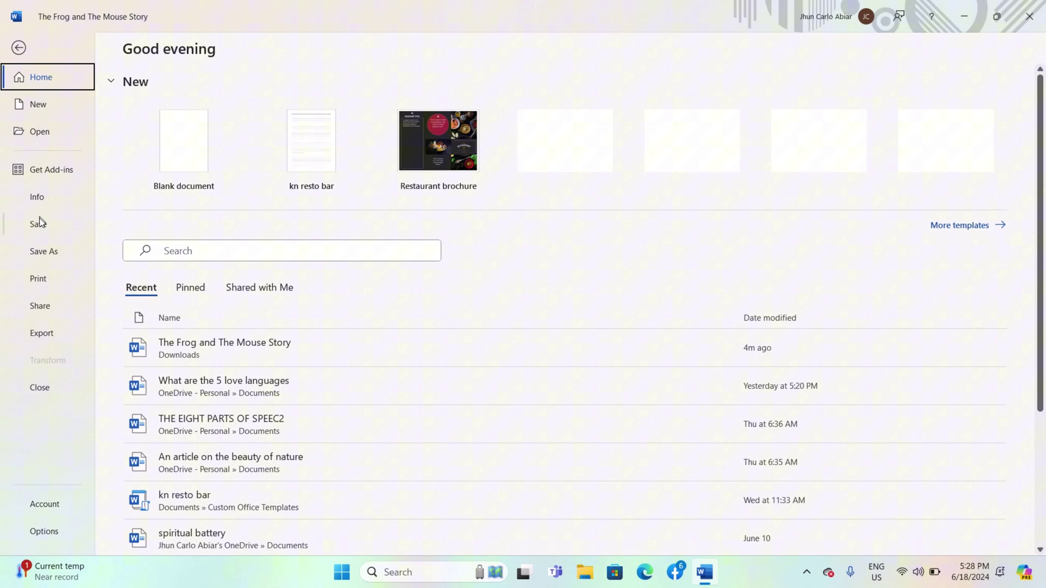
{"action": "left_click", "coordinate": [41, 197]}
{"action": "left_click", "coordinate": [581, 158]}
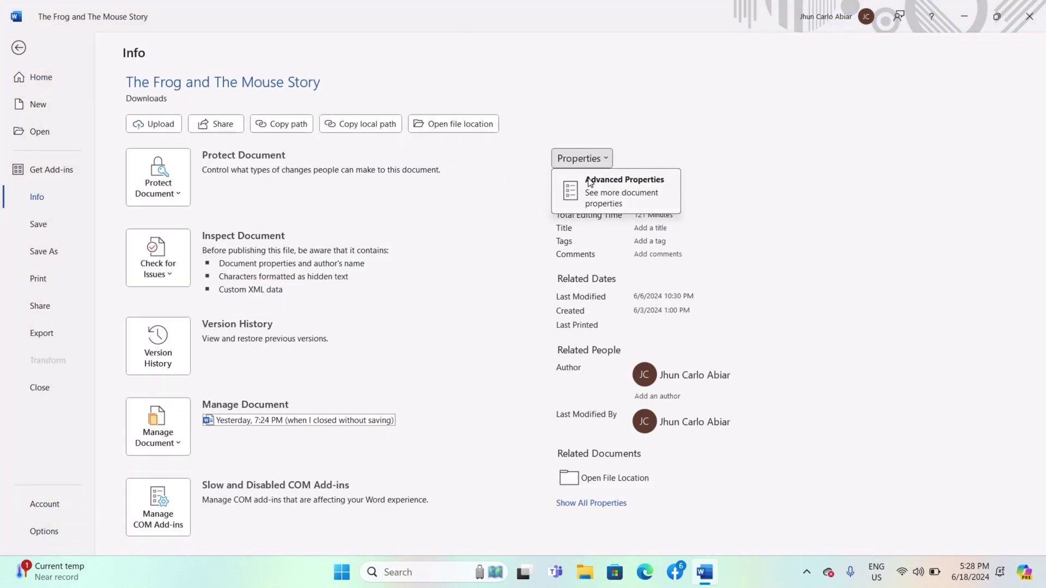
{"action": "left_click", "coordinate": [581, 158]}
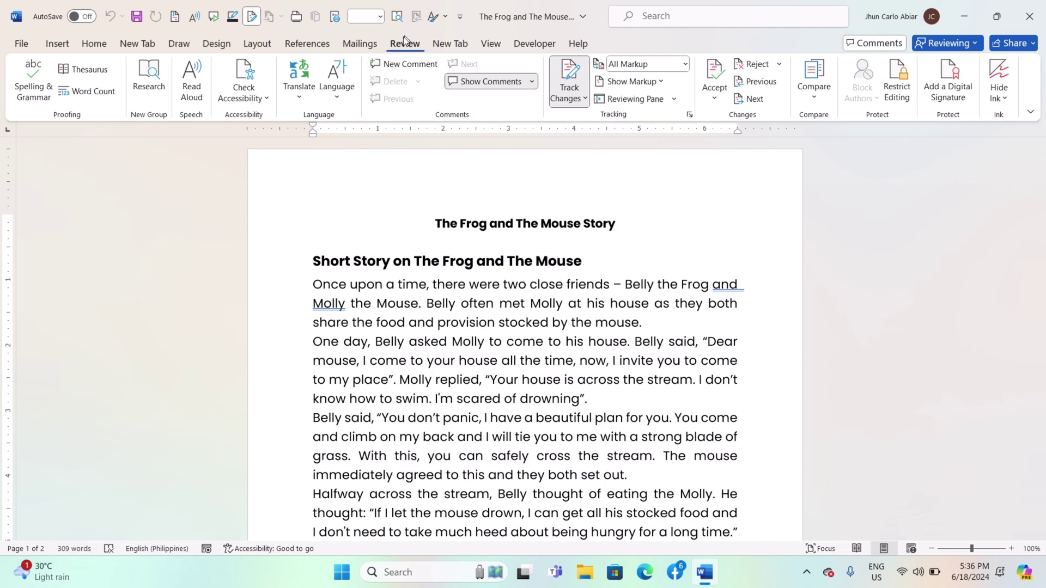
{"action": "left_click", "coordinate": [808, 99]}
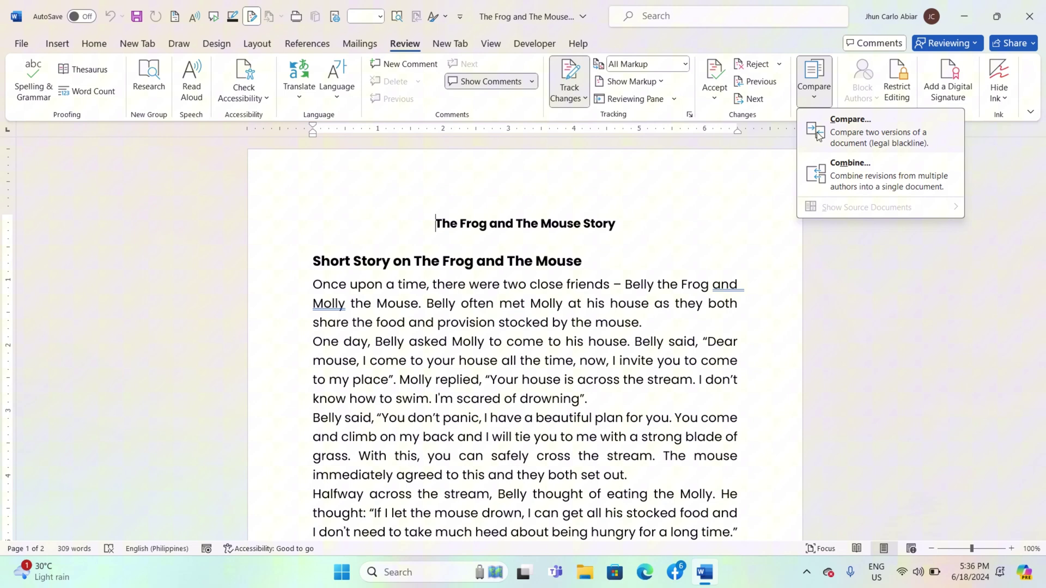
{"action": "left_click", "coordinate": [840, 144]}
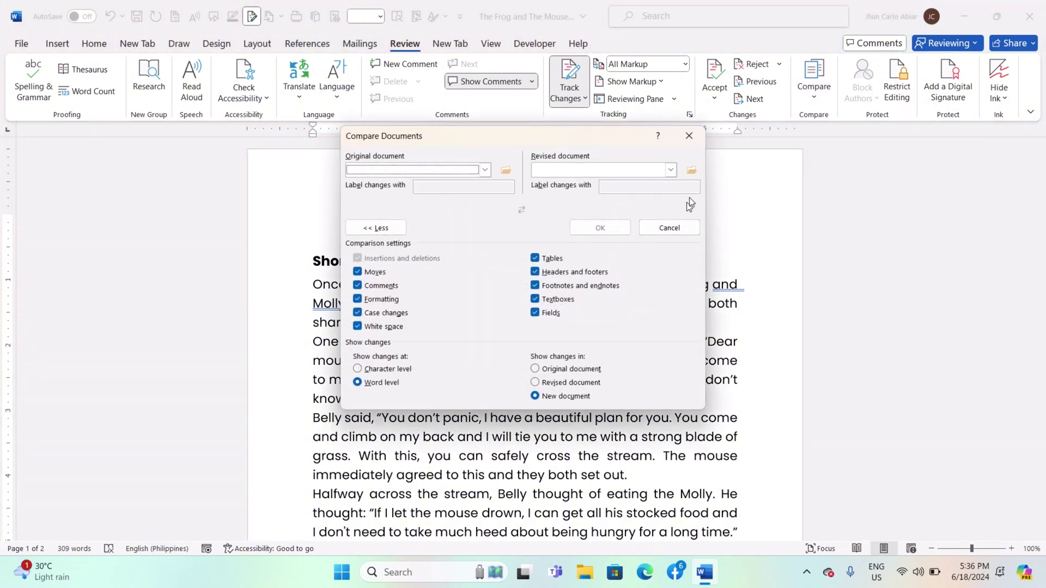
{"action": "left_click", "coordinate": [689, 138]}
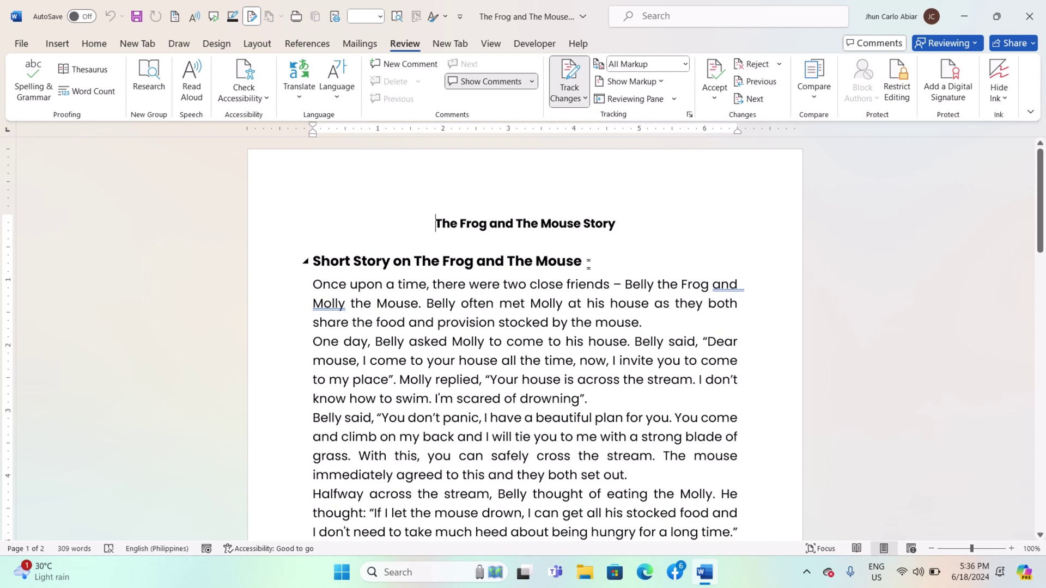
{"action": "scroll", "coordinate": [667, 294], "scroll_direction": "down", "scroll_amount": 2}
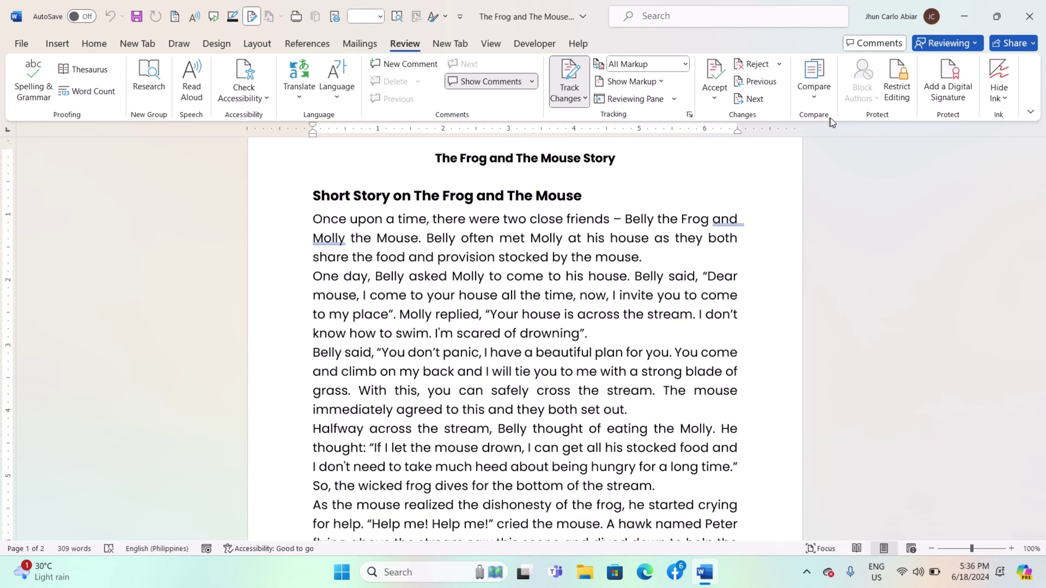
{"action": "left_click", "coordinate": [818, 98]}
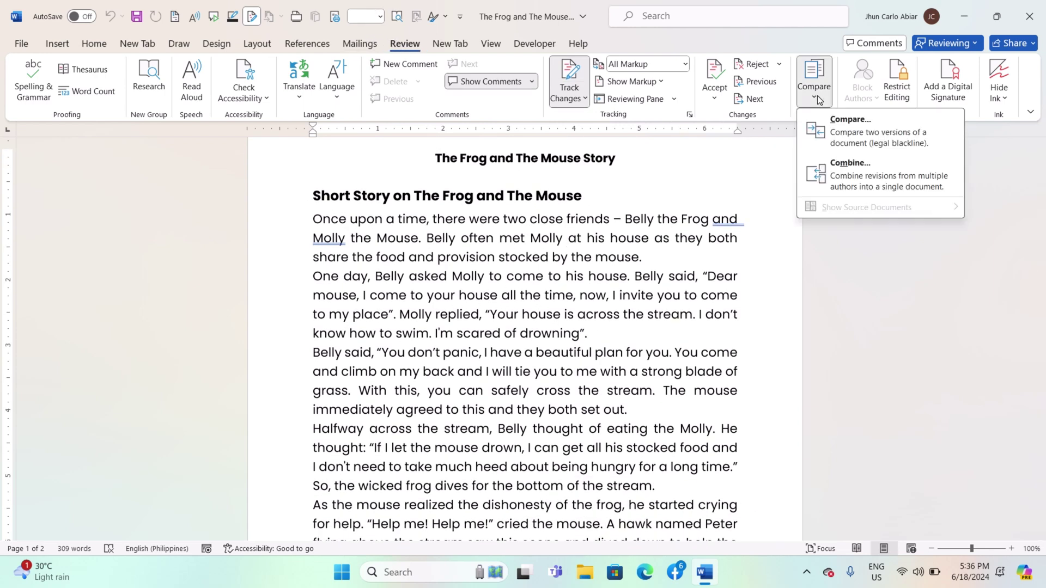
{"action": "left_click", "coordinate": [854, 174]}
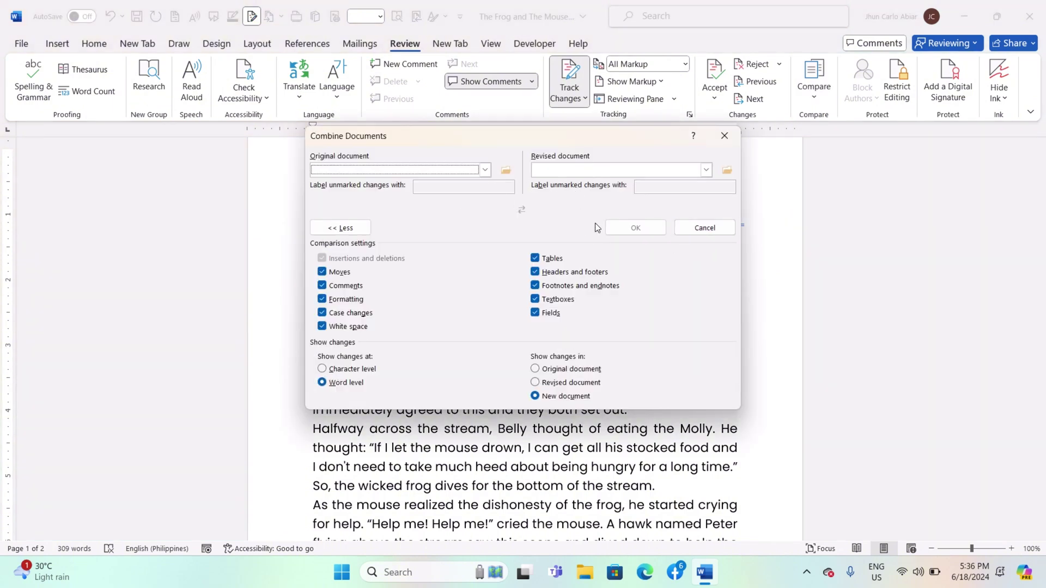
{"action": "left_click", "coordinate": [725, 136]}
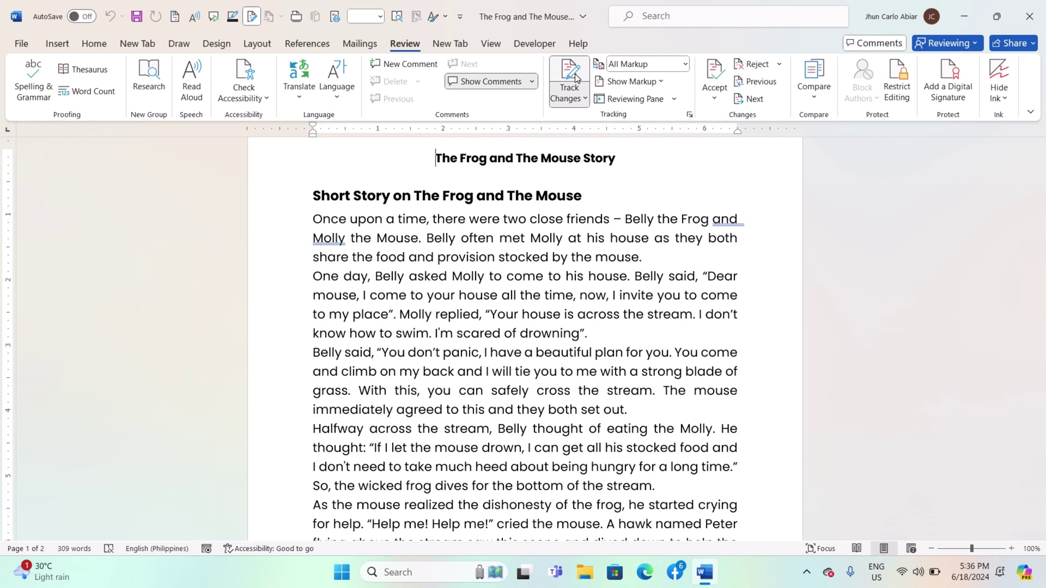
Step: Attach a 'Nice story' comment to the story title and turn Track Changes off
{"action": "left_click", "coordinate": [409, 65]}
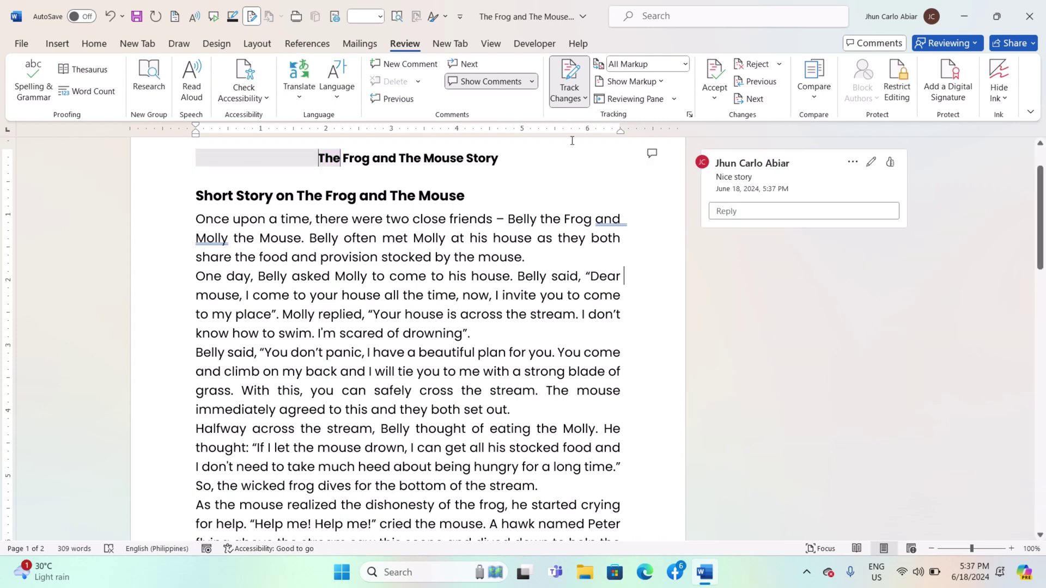
{"action": "left_click", "coordinate": [575, 78]}
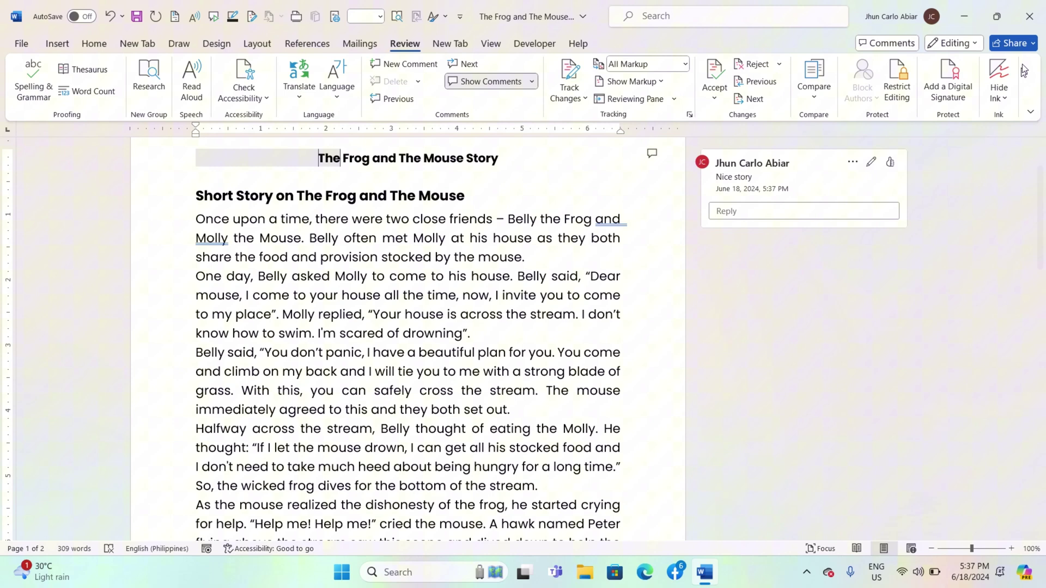
Step: Start a Save As copy to This PC, browse file types, then cancel back to the story
{"action": "left_click", "coordinate": [22, 43]}
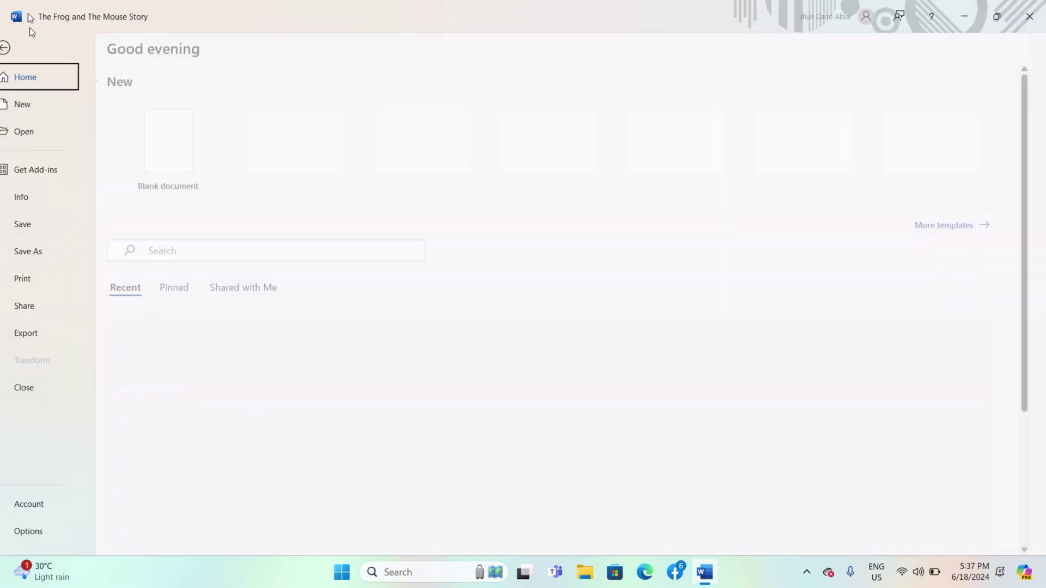
{"action": "left_click", "coordinate": [45, 249]}
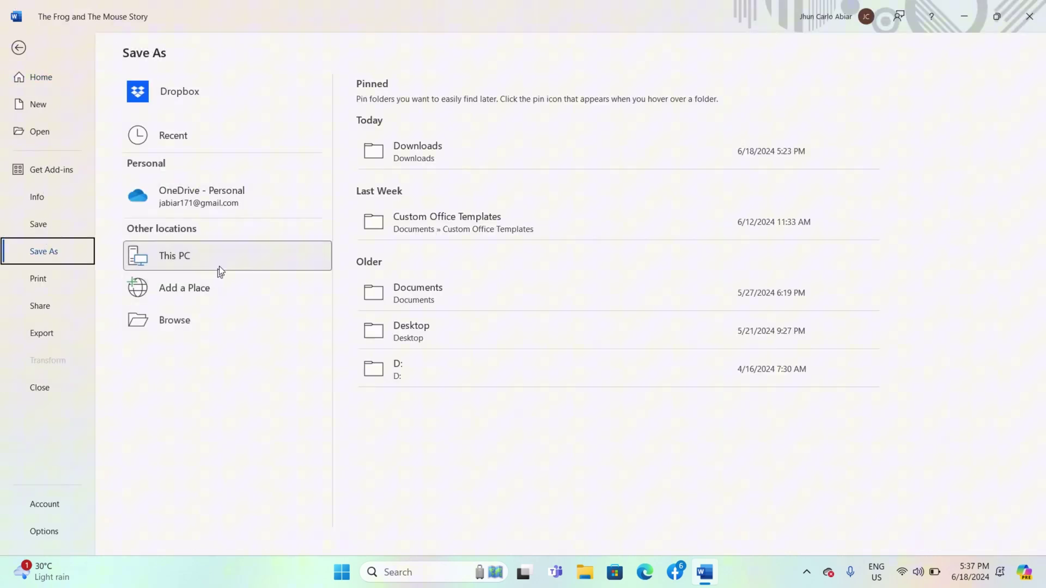
{"action": "double_click", "coordinate": [229, 252]}
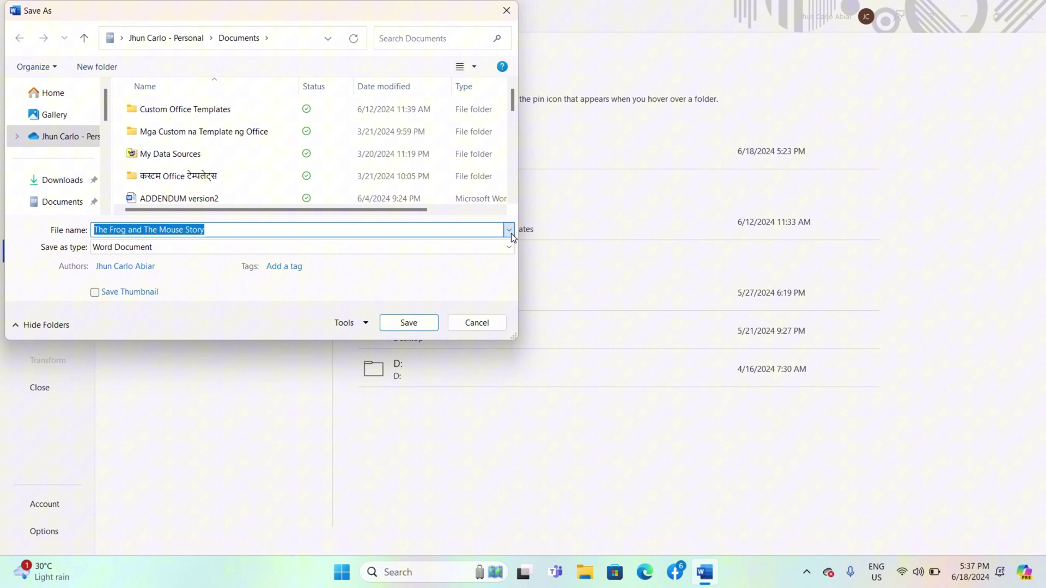
{"action": "left_click", "coordinate": [505, 247]}
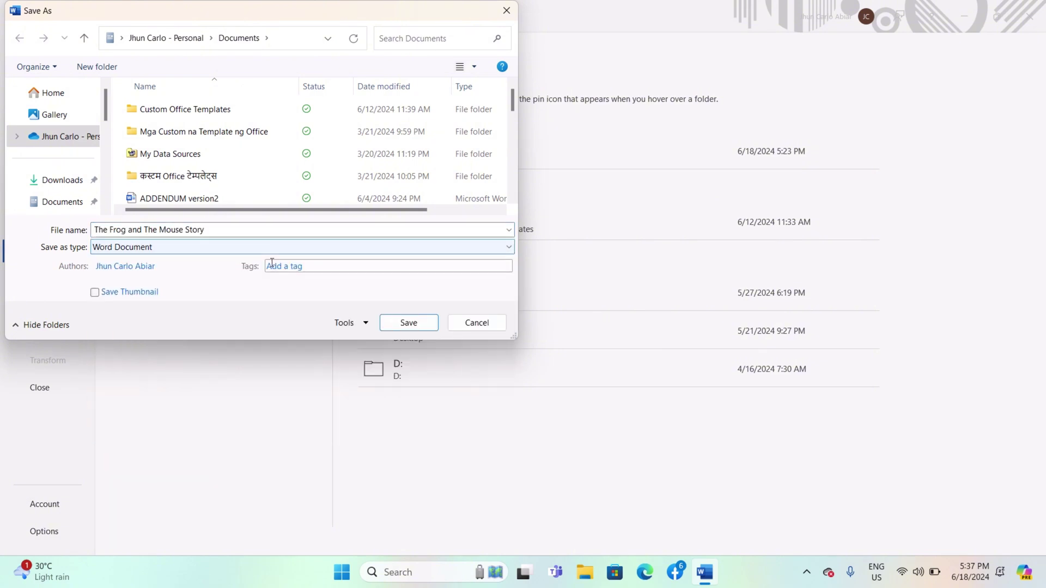
{"action": "left_click", "coordinate": [478, 324]}
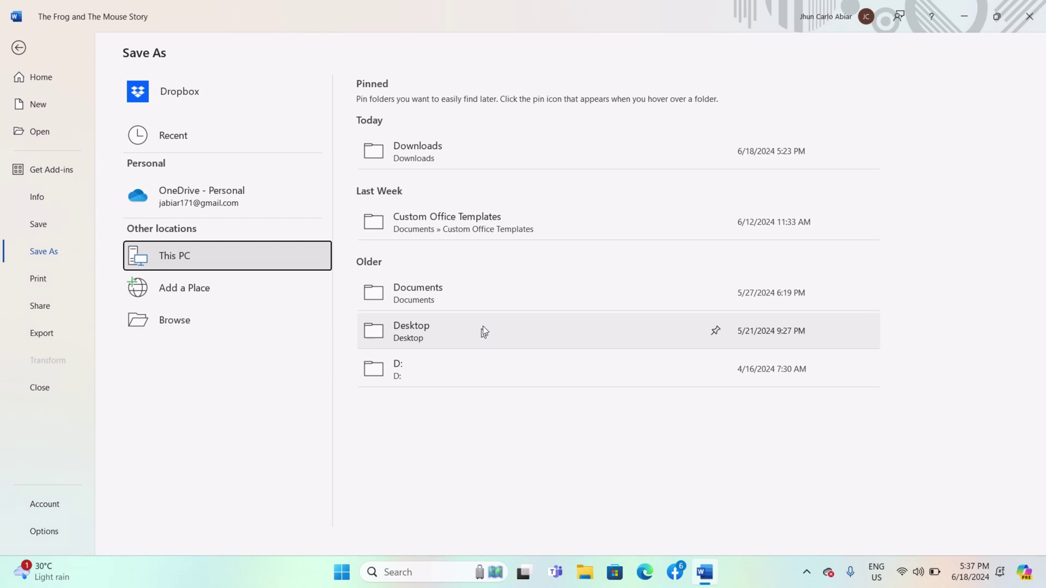
{"action": "left_click", "coordinate": [19, 49]}
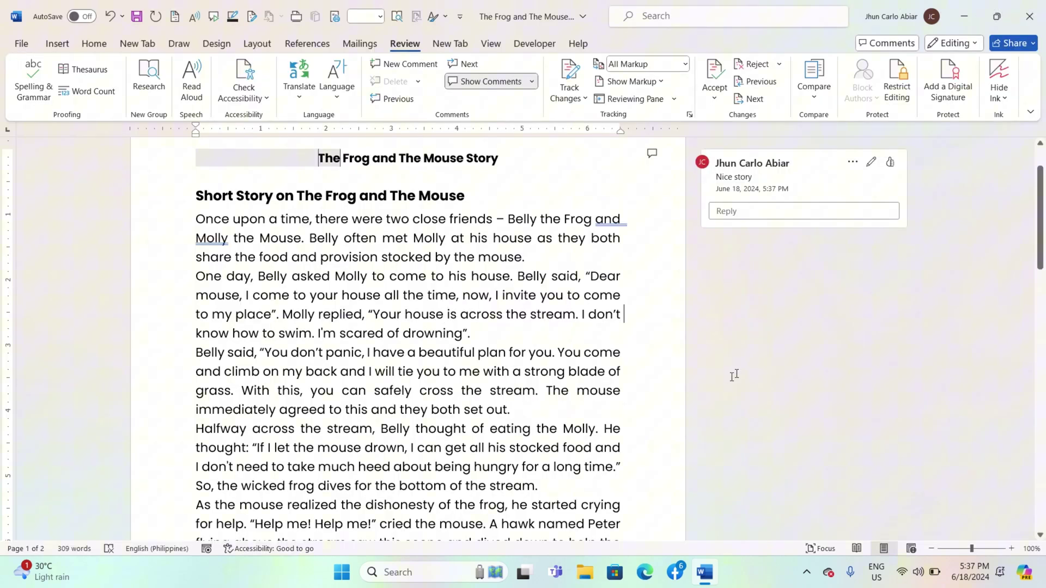
{"action": "scroll", "coordinate": [778, 345], "scroll_direction": "down", "scroll_amount": 2}
{"action": "scroll", "coordinate": [777, 346], "scroll_direction": "up", "scroll_amount": 3}
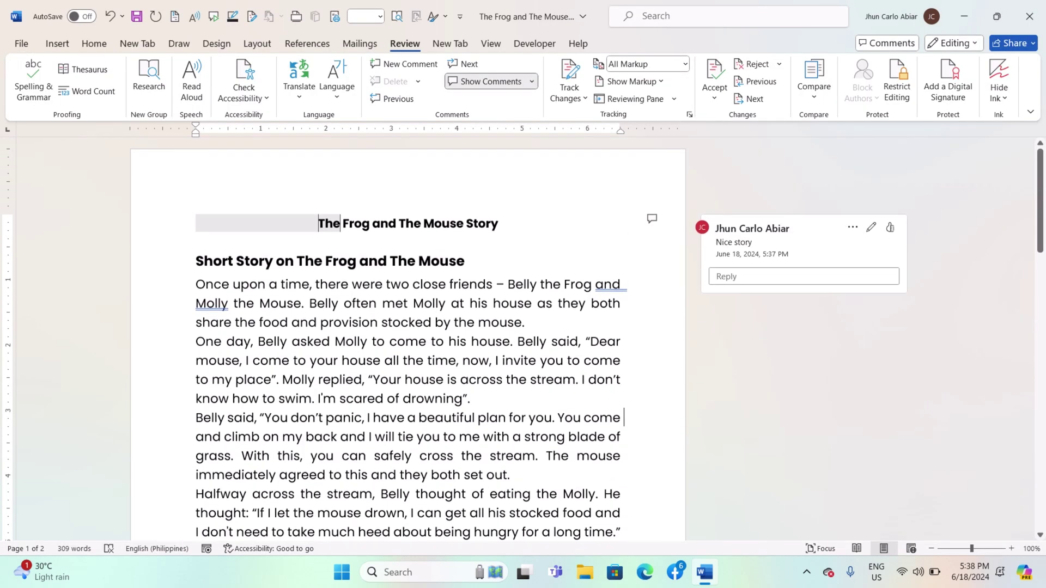